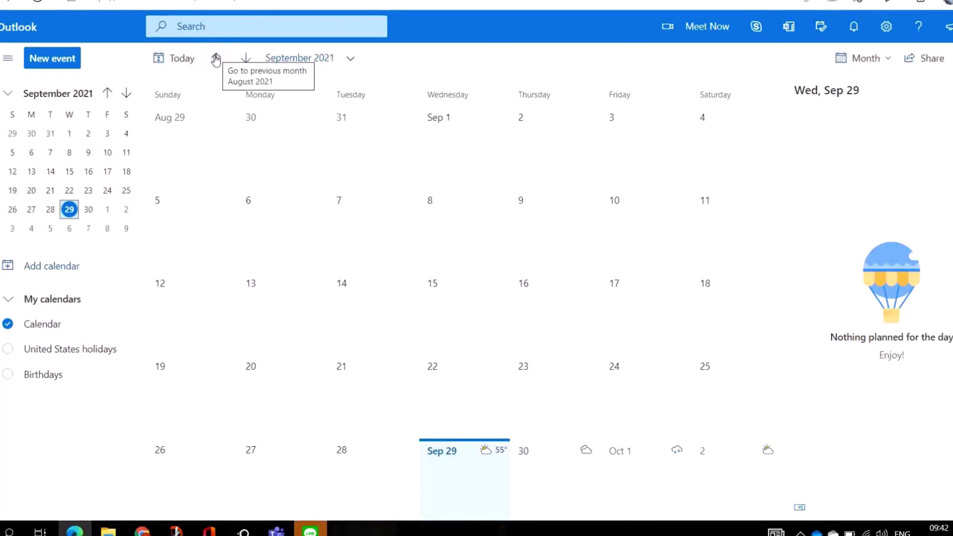
{"action": "left_click", "coordinate": [216, 58]}
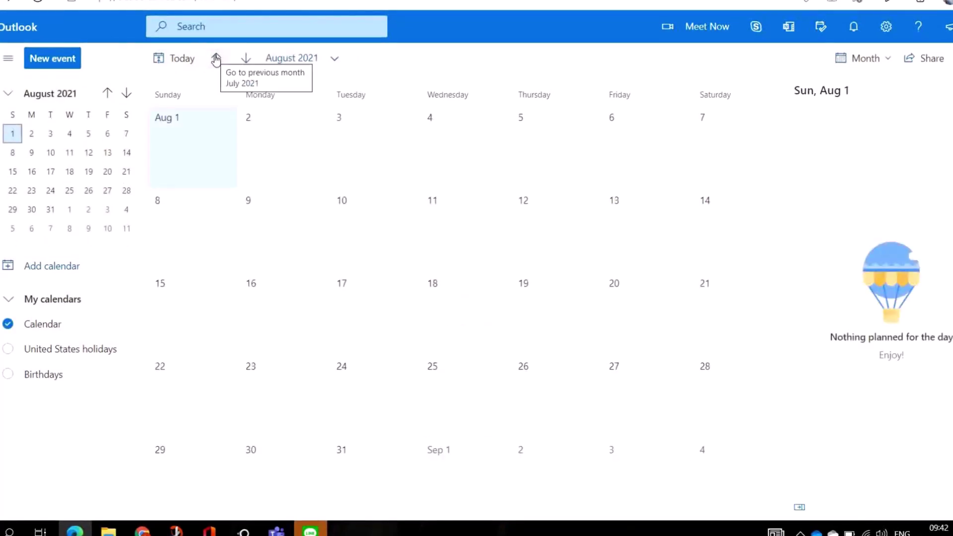
{"action": "left_click", "coordinate": [216, 59]}
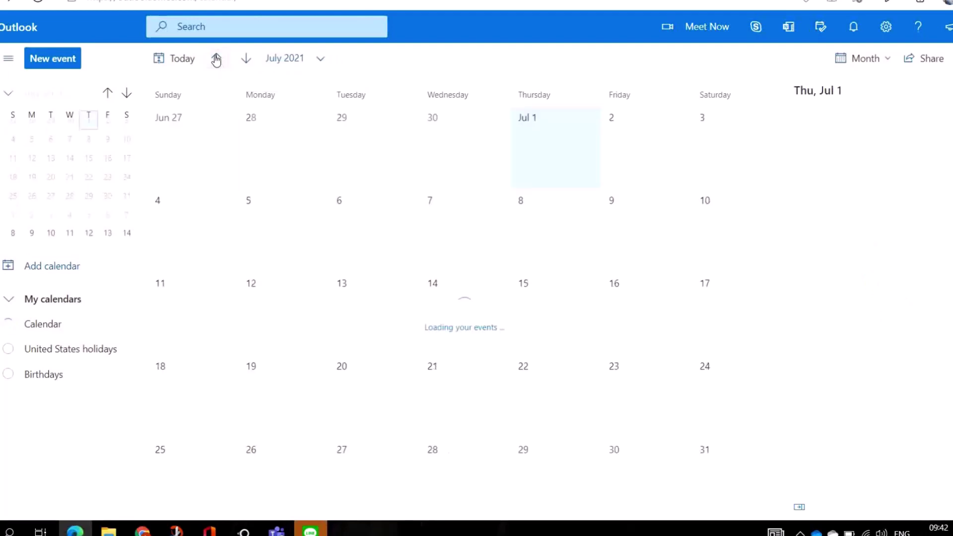
{"action": "left_click", "coordinate": [246, 60]}
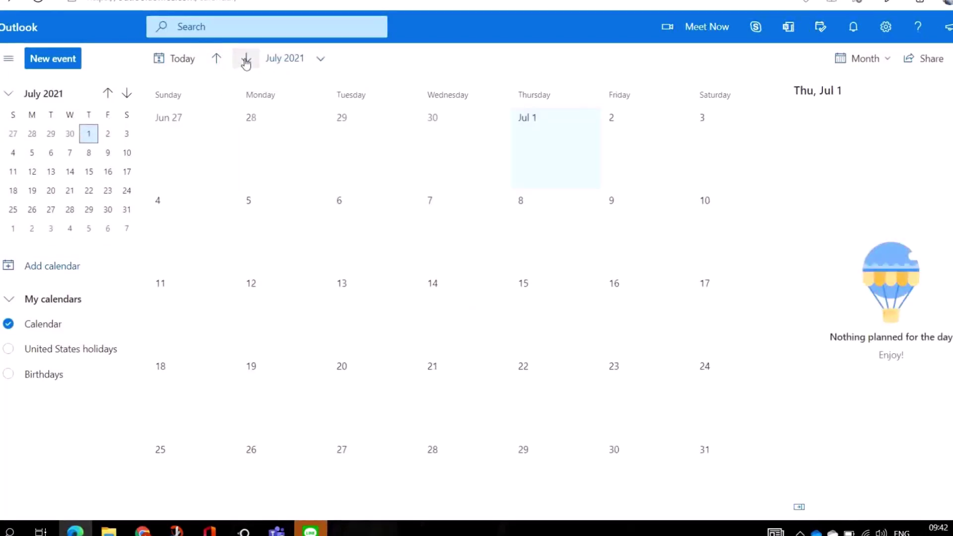
{"action": "left_click", "coordinate": [247, 60]}
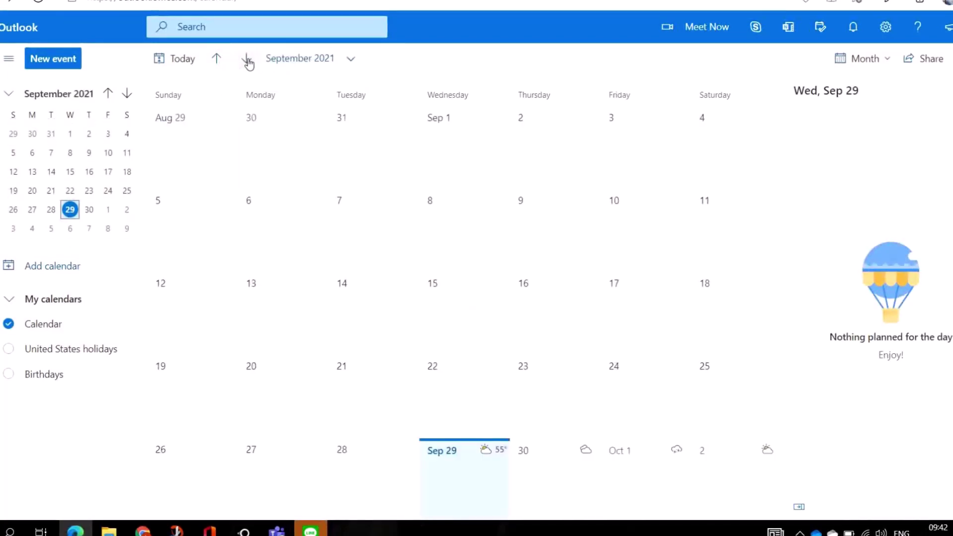
{"action": "left_click", "coordinate": [247, 60]}
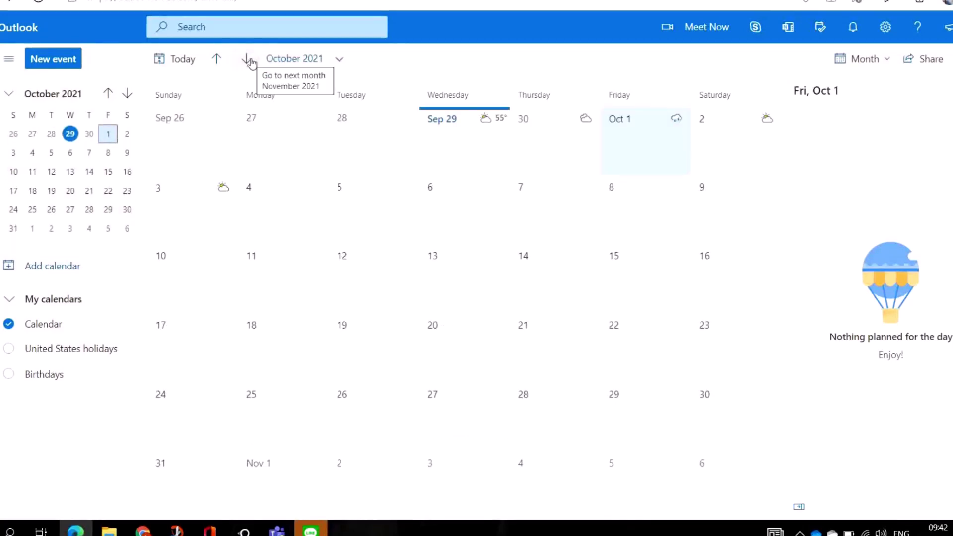
{"action": "left_click", "coordinate": [218, 58]}
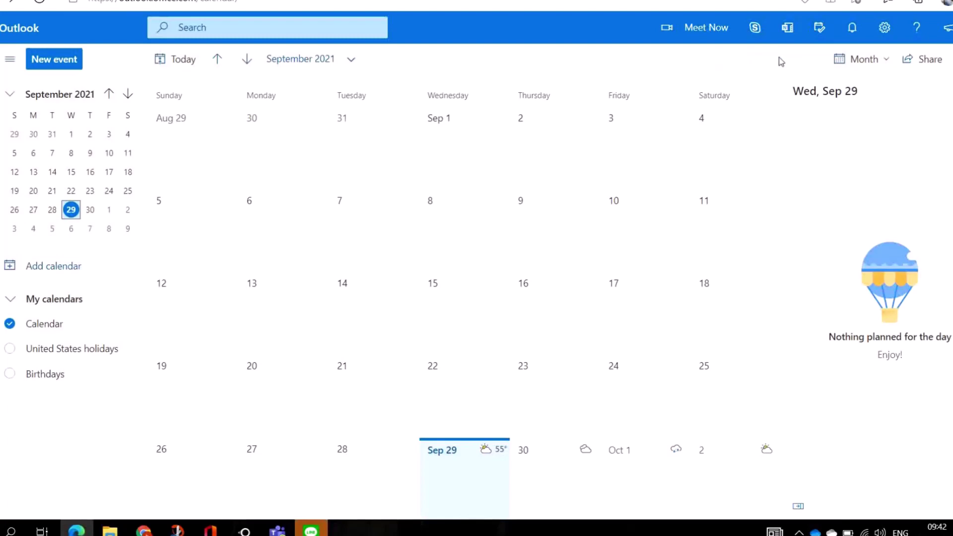
{"action": "left_click", "coordinate": [887, 59]}
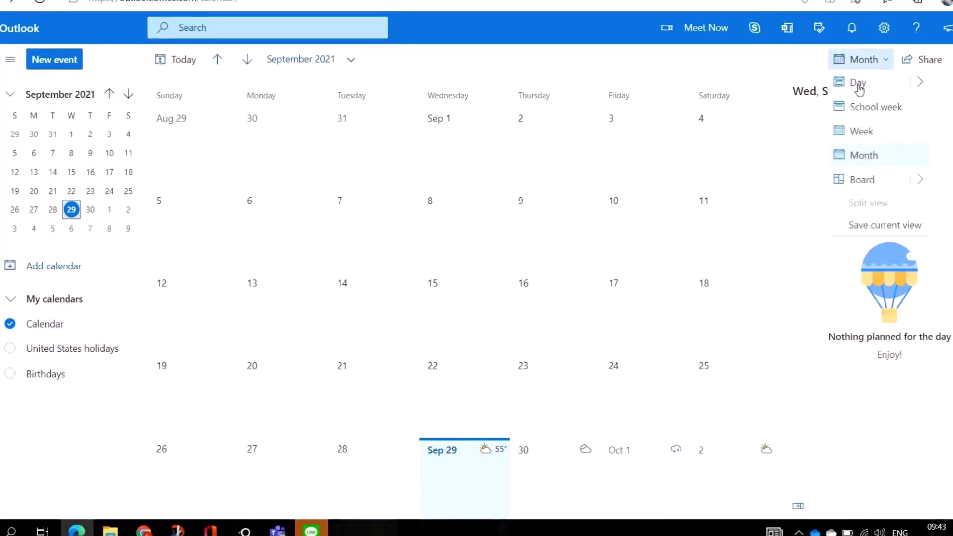
Step: Show the calendar in Day view for Wednesday, September 29, 2021, after briefly visiting Sep 28 and the Inbox
{"action": "left_click", "coordinate": [858, 84]}
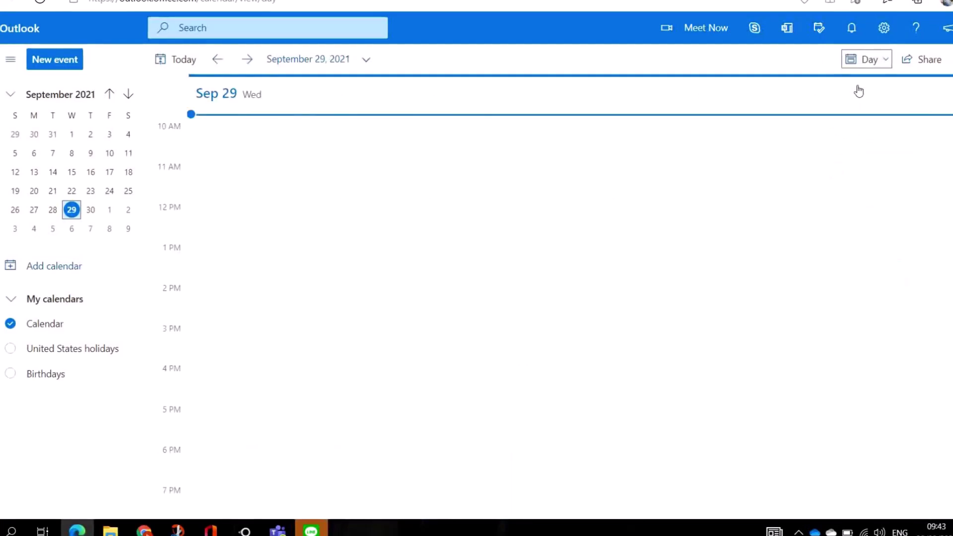
{"action": "left_click", "coordinate": [880, 60]}
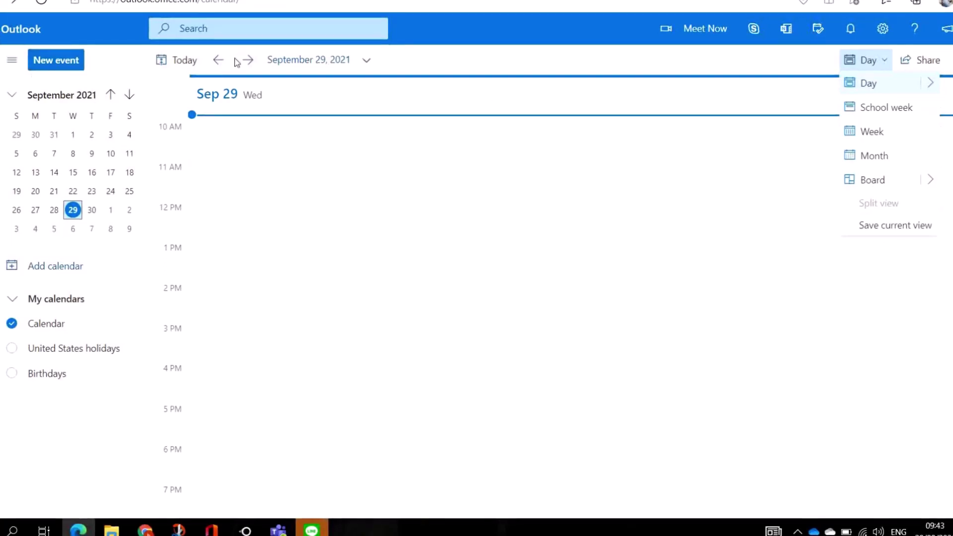
{"action": "left_click", "coordinate": [217, 60]}
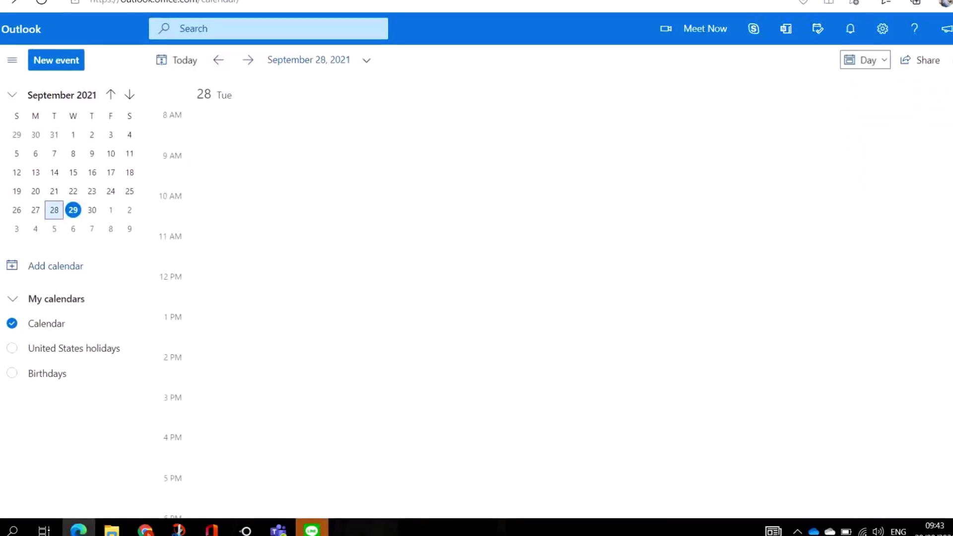
{"action": "key", "text": "alt+Left"}
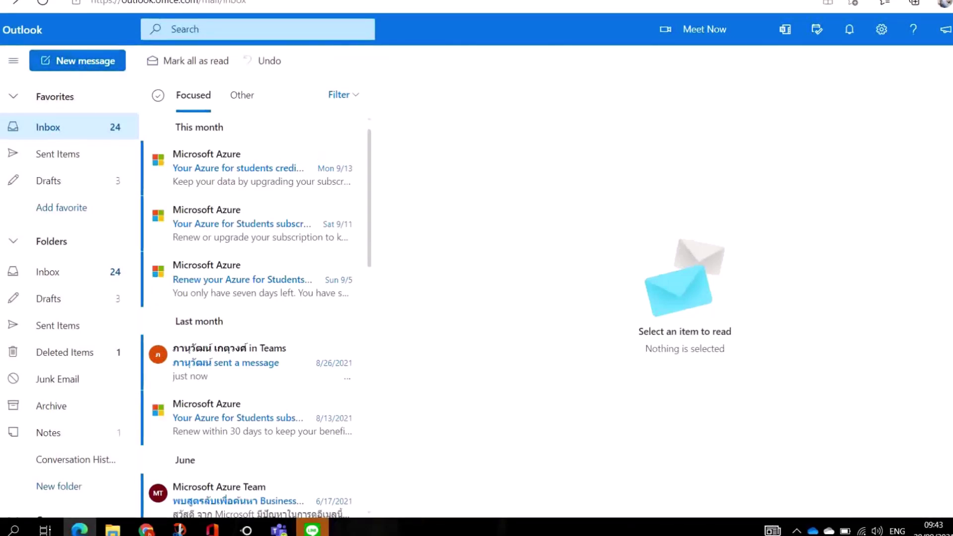
{"action": "left_click", "coordinate": [40, 511]}
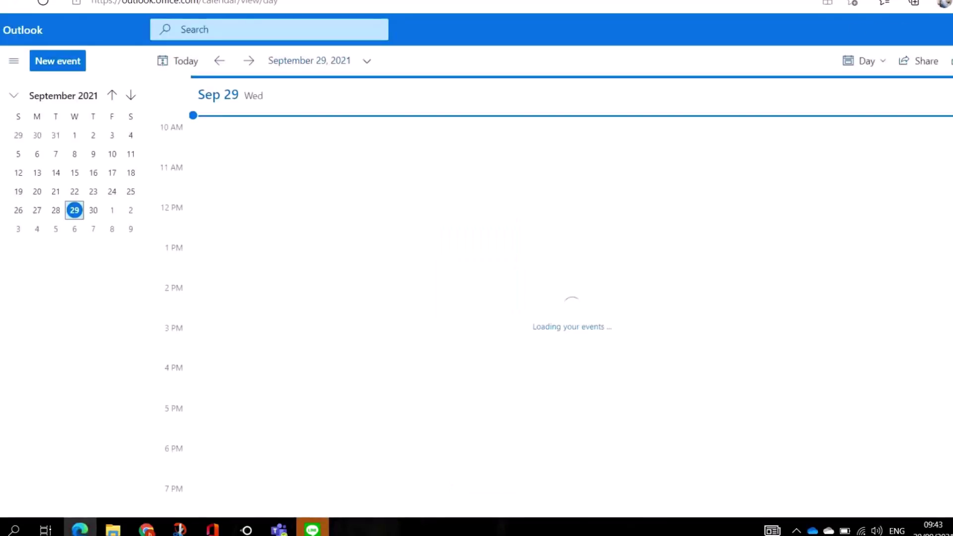
Step: Create a new event titled 'FIRST MEETING SESSION.'
{"action": "left_click", "coordinate": [64, 62]}
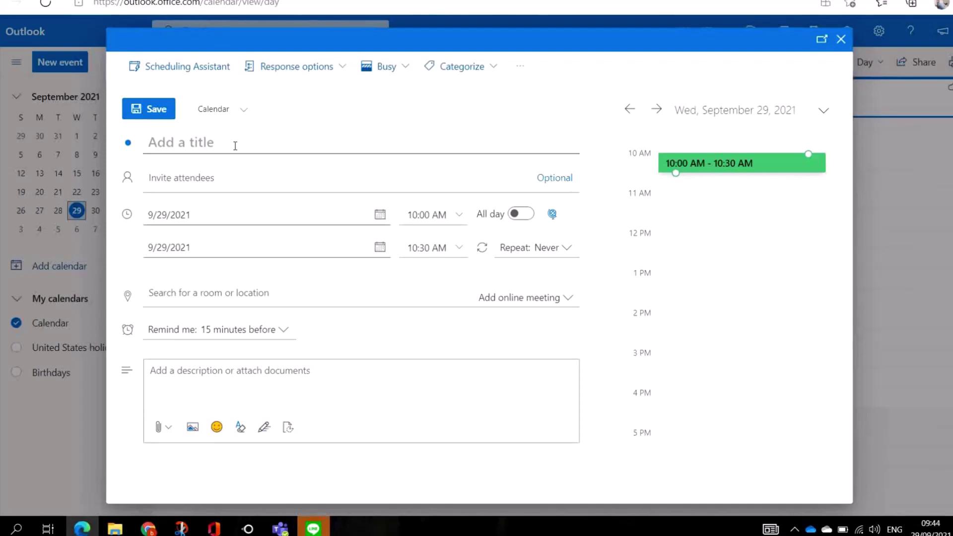
{"action": "type", "text": "FIR"}
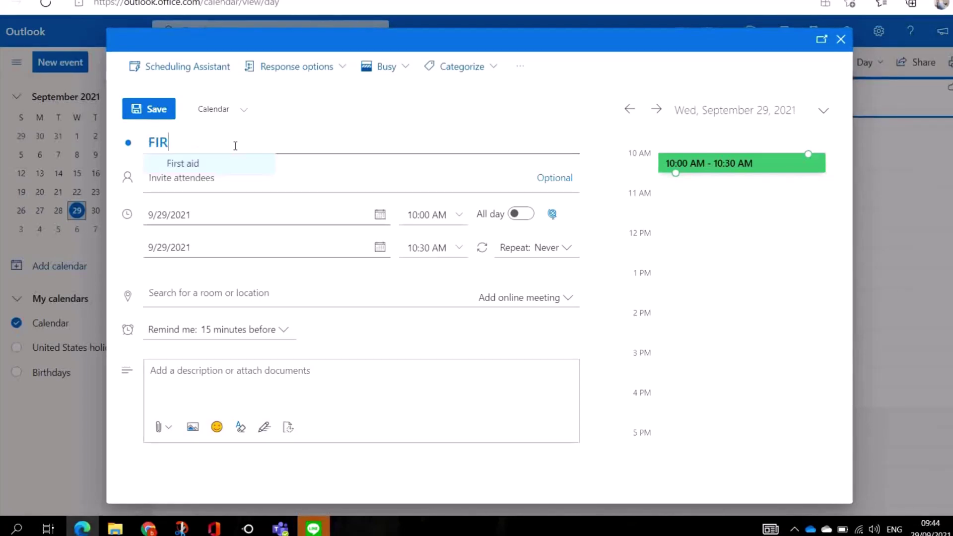
{"action": "type", "text": "ST MEETI"}
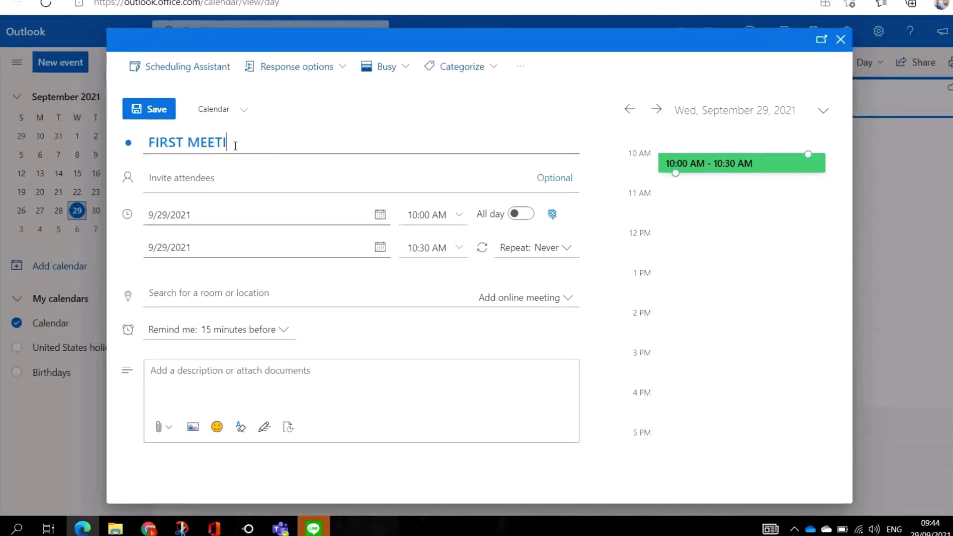
{"action": "type", "text": "NG SESSION"}
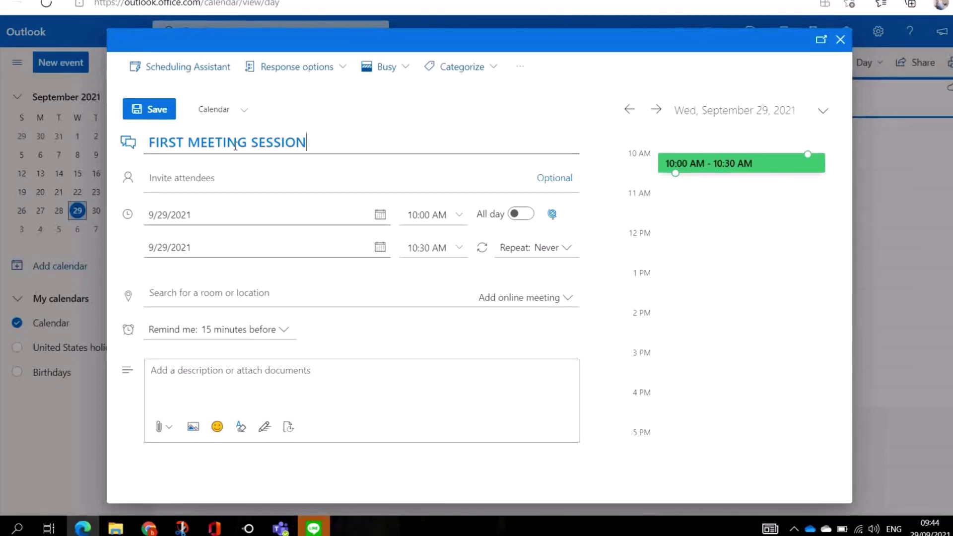
{"action": "type", "text": "."}
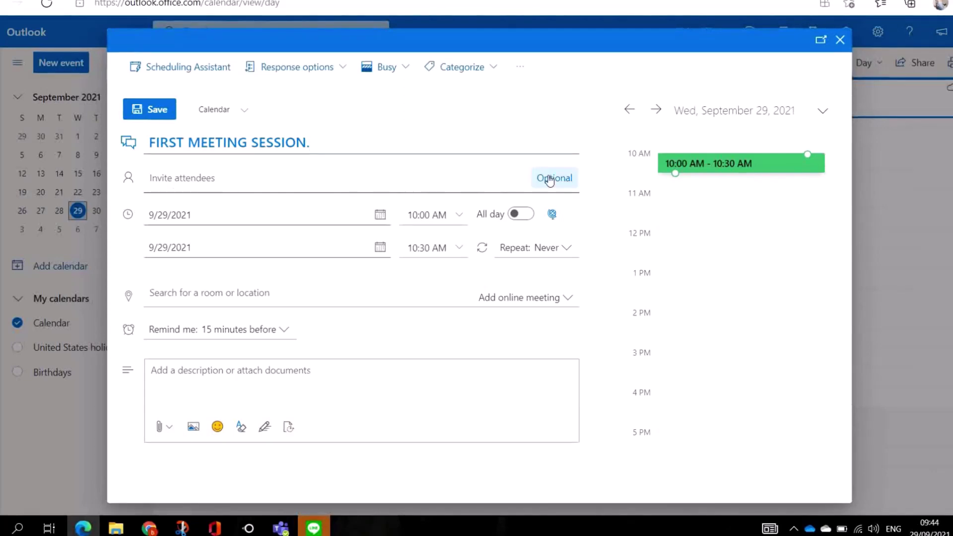
Step: Add the first suggested contact as a required attendee and the second suggested contact as optional
{"action": "left_click", "coordinate": [566, 178]}
{"action": "left_click", "coordinate": [181, 177]}
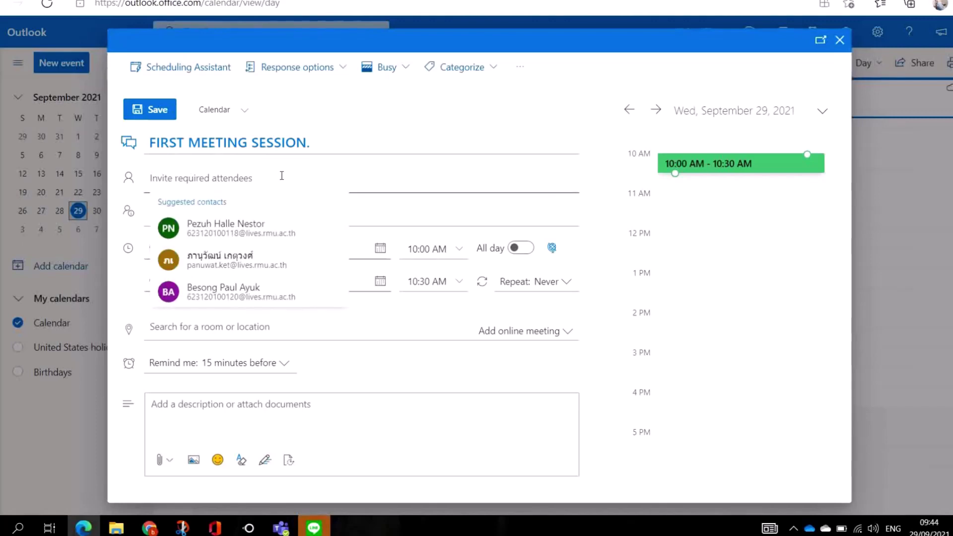
{"action": "left_click", "coordinate": [257, 230]}
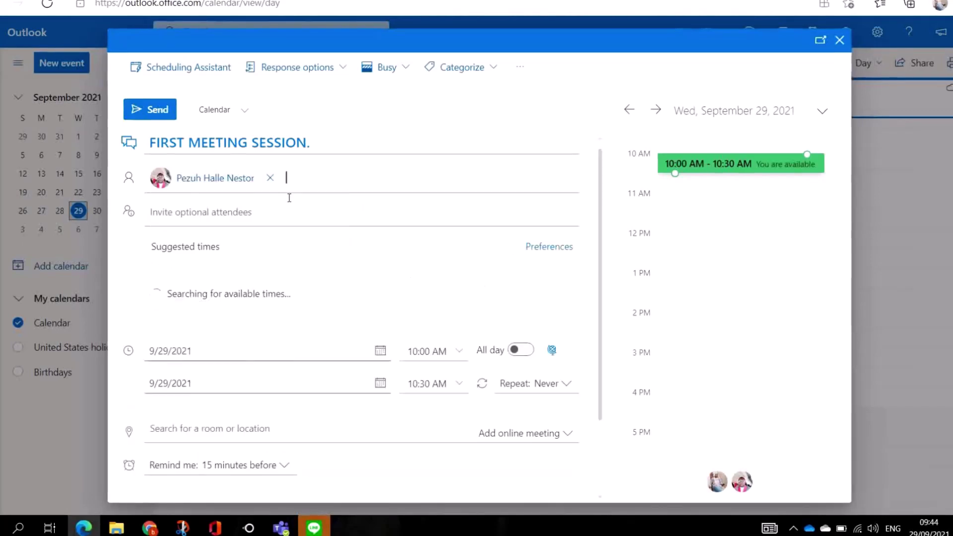
{"action": "left_click", "coordinate": [323, 216]}
{"action": "key", "text": "Down"}
{"action": "key", "text": "Down"}
{"action": "key", "text": "Return"}
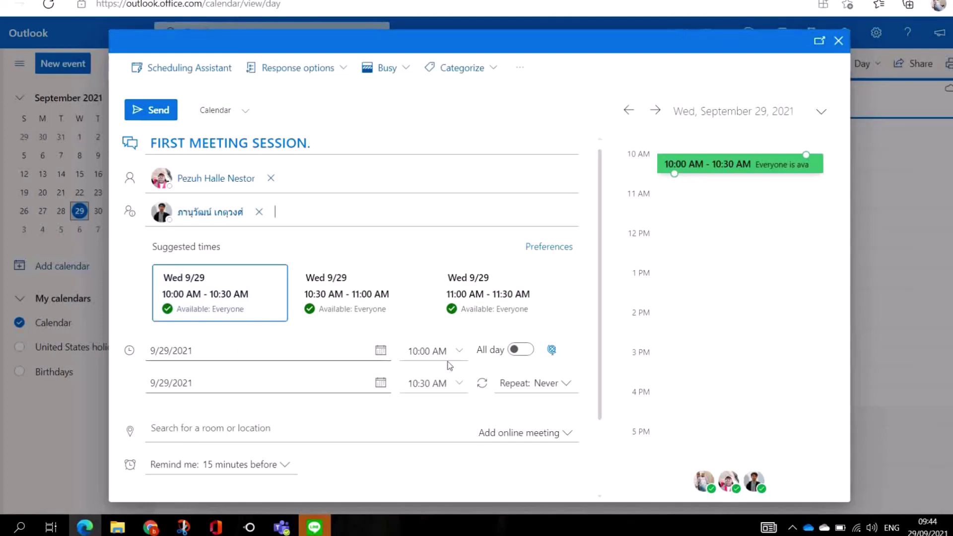
Step: Set the event to 11:00 AM–1:00 PM, then switch it to all day on 9/29/2021
{"action": "left_click", "coordinate": [461, 352]}
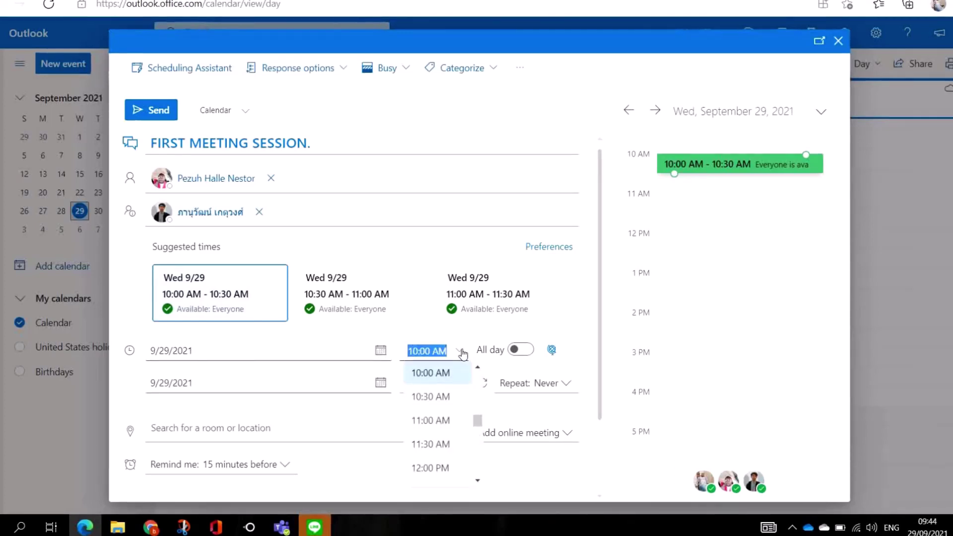
{"action": "left_click", "coordinate": [441, 422]}
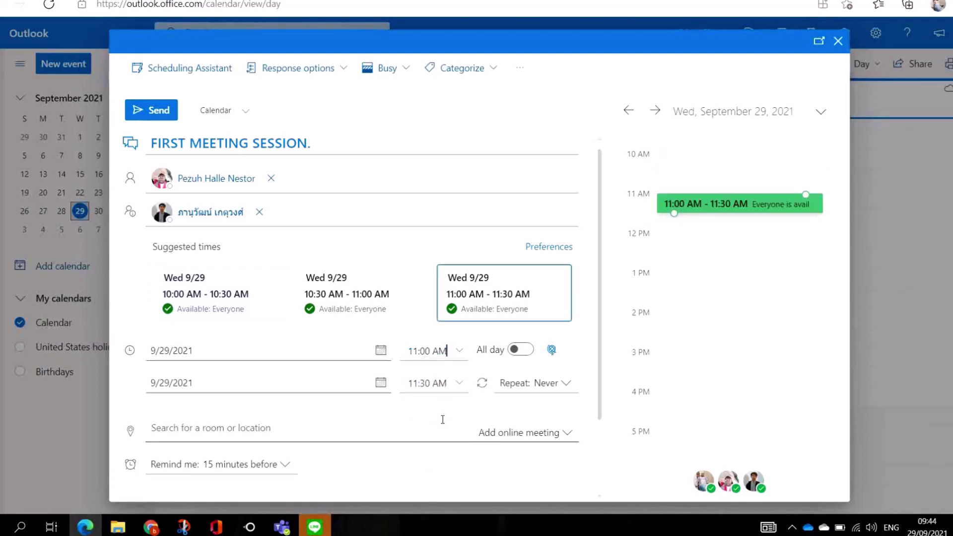
{"action": "left_click", "coordinate": [460, 386]}
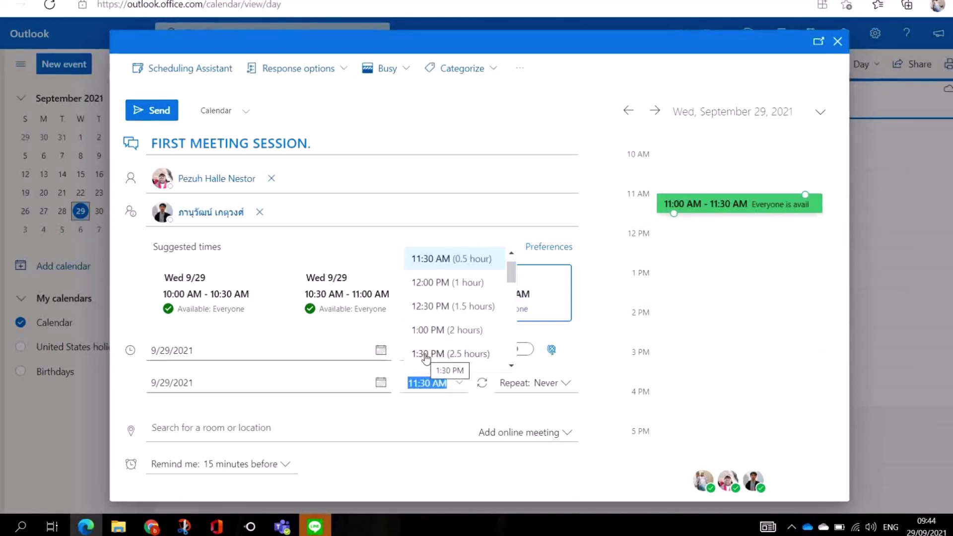
{"action": "left_click", "coordinate": [431, 331]}
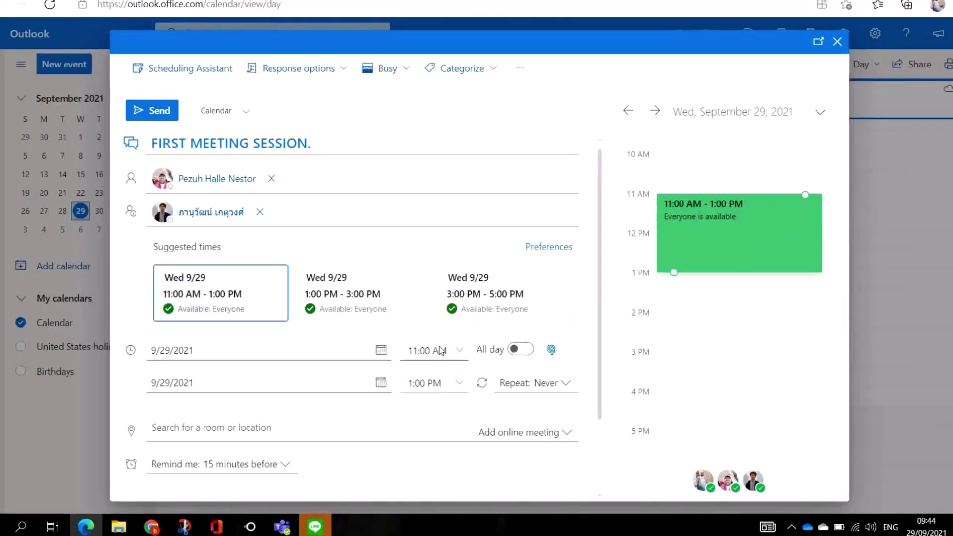
{"action": "left_click", "coordinate": [516, 350]}
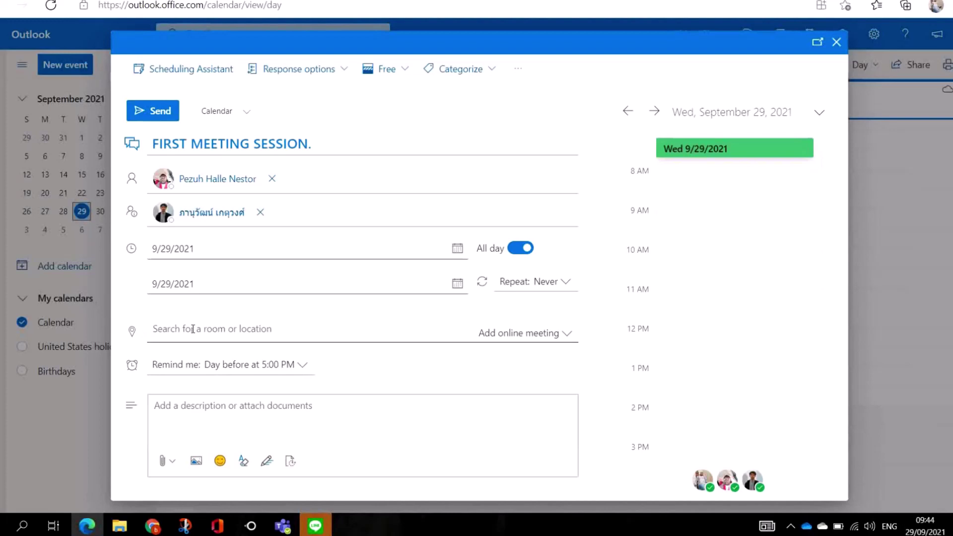
{"action": "left_click", "coordinate": [259, 329]}
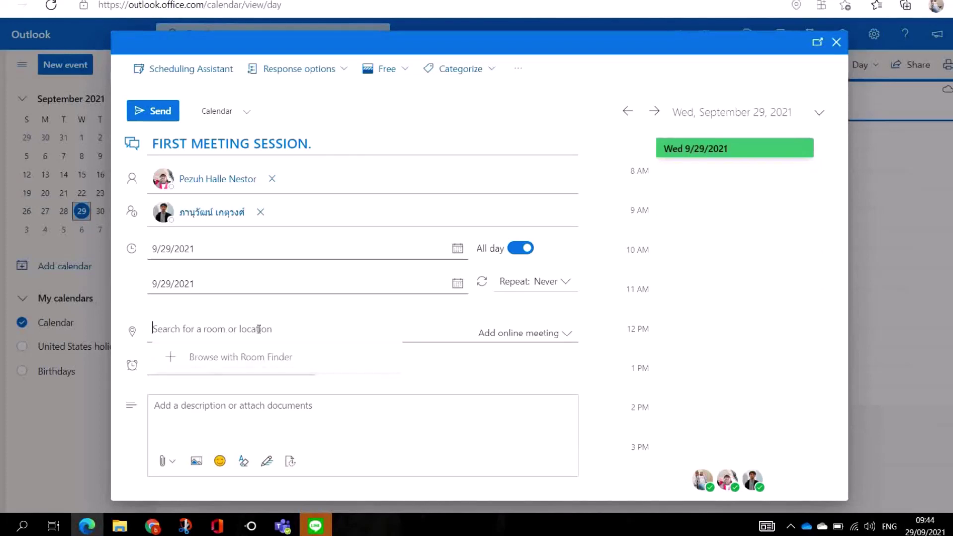
{"action": "left_click", "coordinate": [257, 365]}
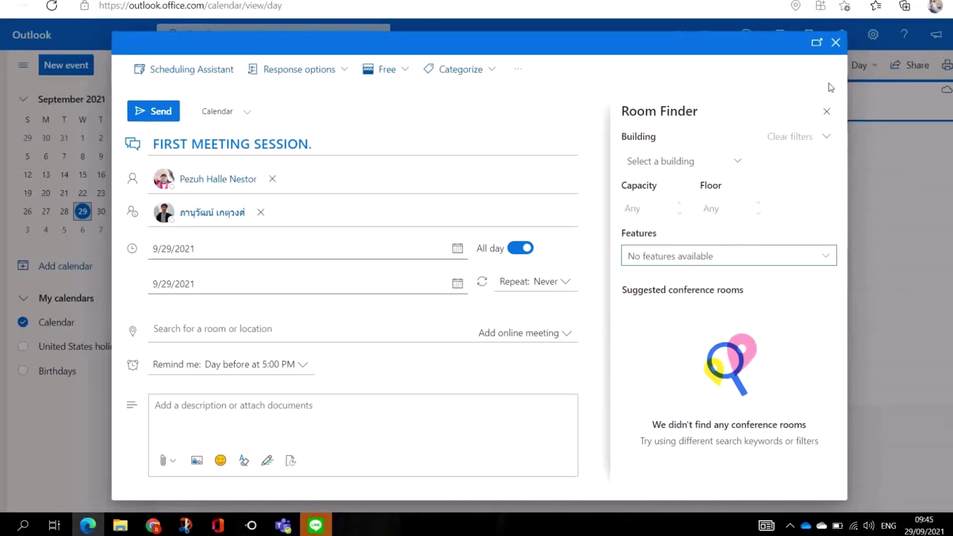
{"action": "left_click", "coordinate": [826, 112]}
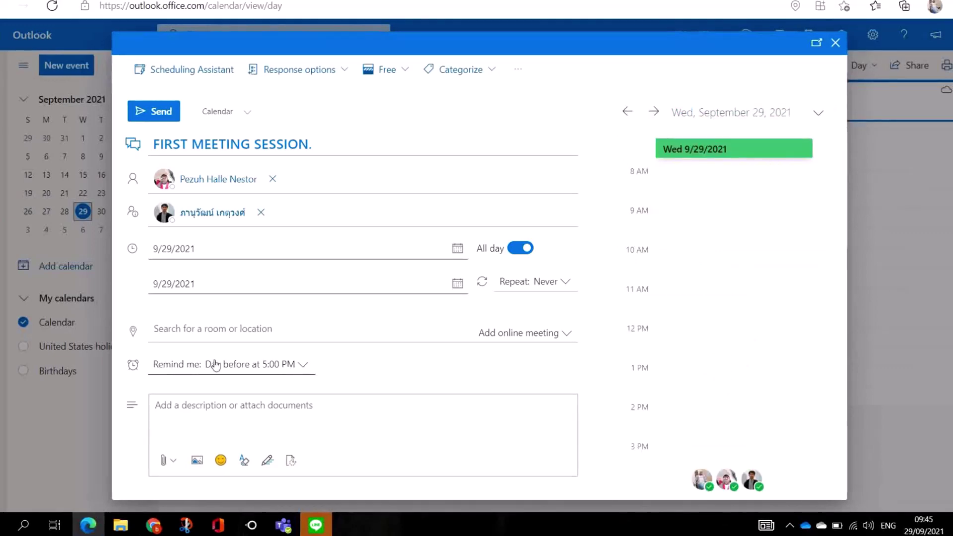
Step: Set the event reminder to 1 week before at 9:00 AM
{"action": "left_click", "coordinate": [303, 367]}
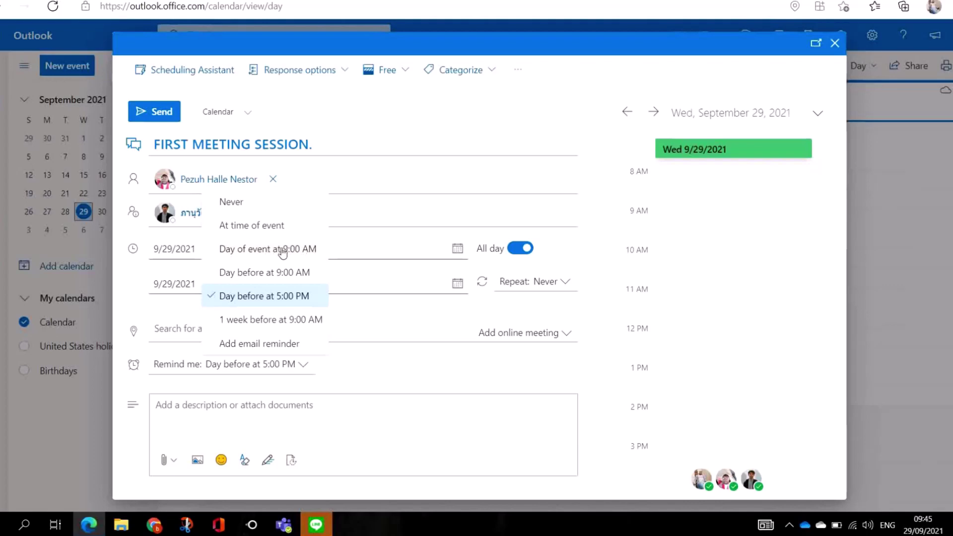
{"action": "left_click", "coordinate": [308, 321]}
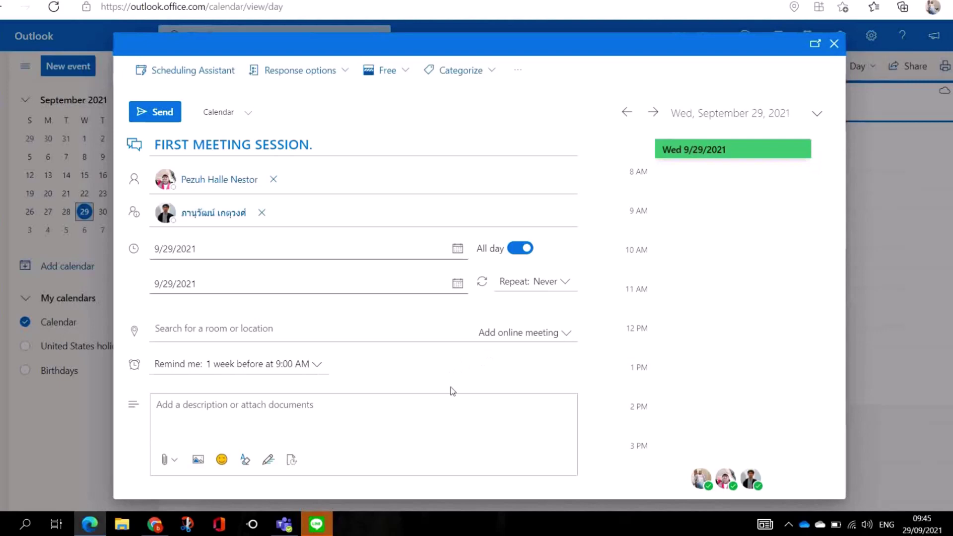
{"action": "left_click", "coordinate": [567, 334]}
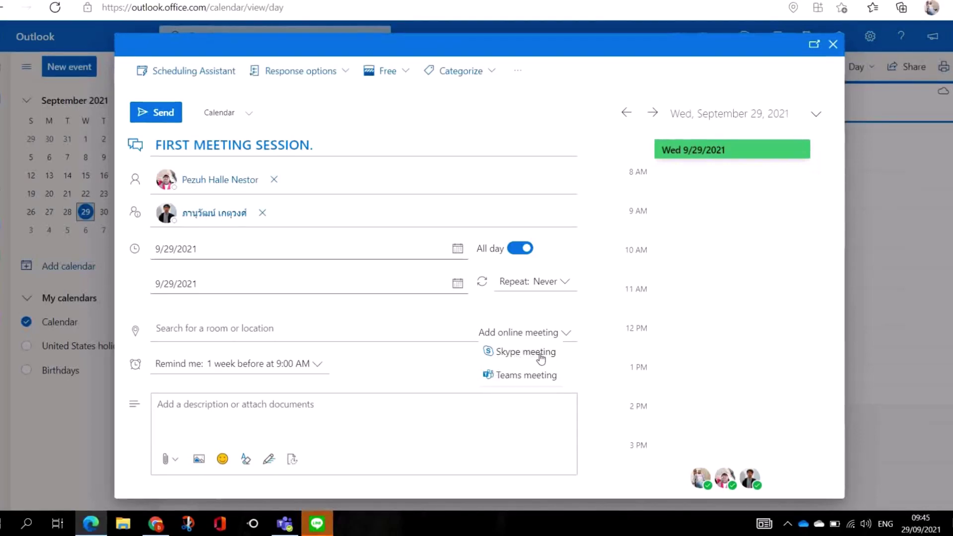
Step: Make the event a Skype meeting and bring up the attach-file choices in the description toolbar
{"action": "left_click", "coordinate": [513, 370]}
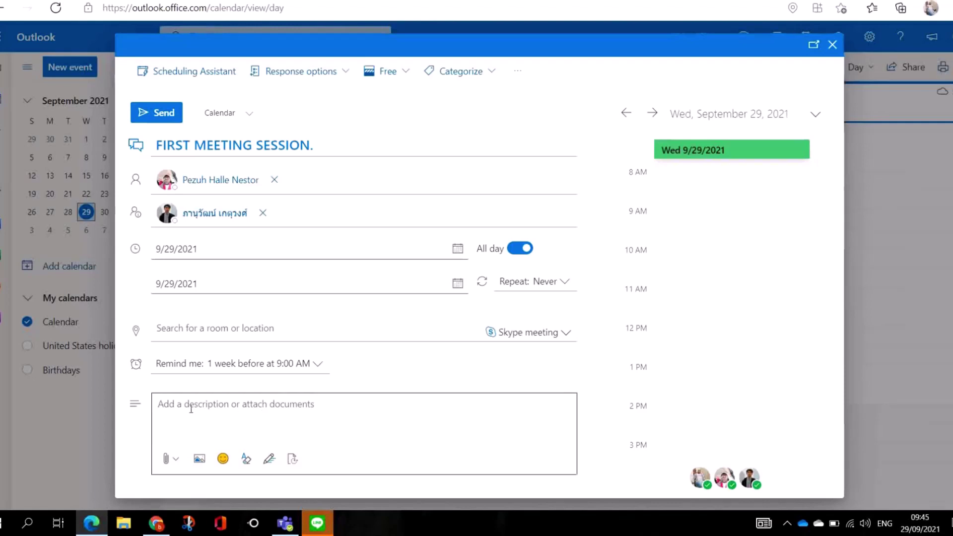
{"action": "left_click", "coordinate": [167, 459]}
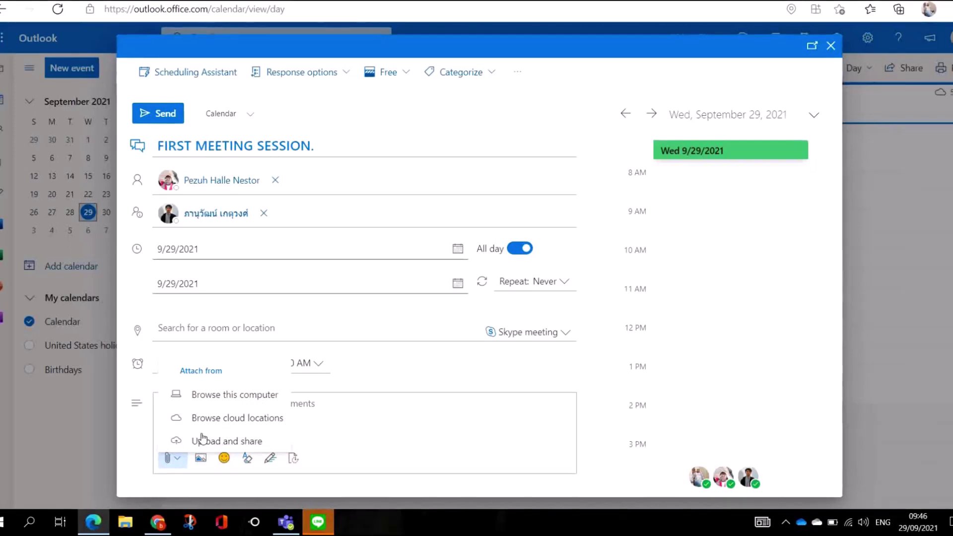
Step: Choose the 7-continents file from the POWERPOINT SRISOMDET SCHOOL folder on this computer
{"action": "left_click", "coordinate": [247, 397]}
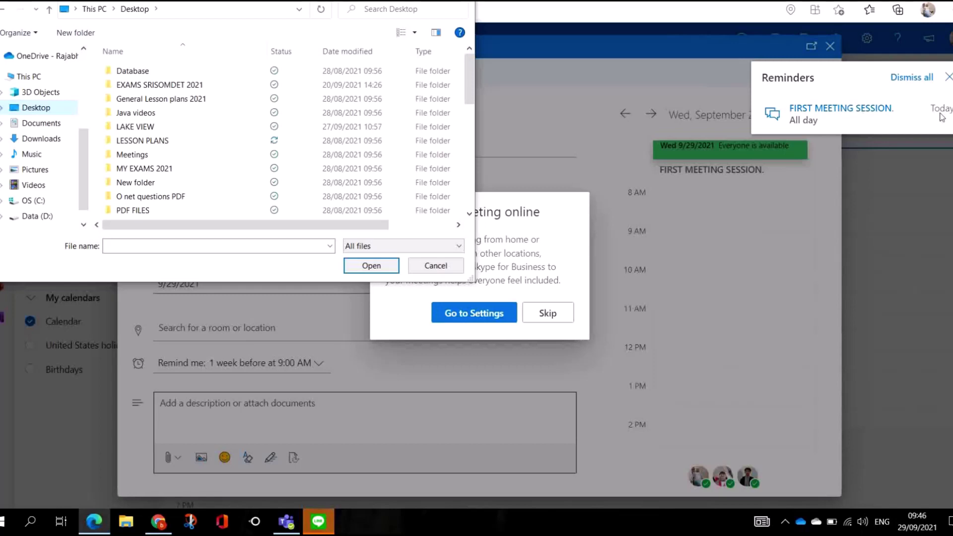
{"action": "left_click_drag", "start_coordinate": [466, 63], "coordinate": [465, 97]}
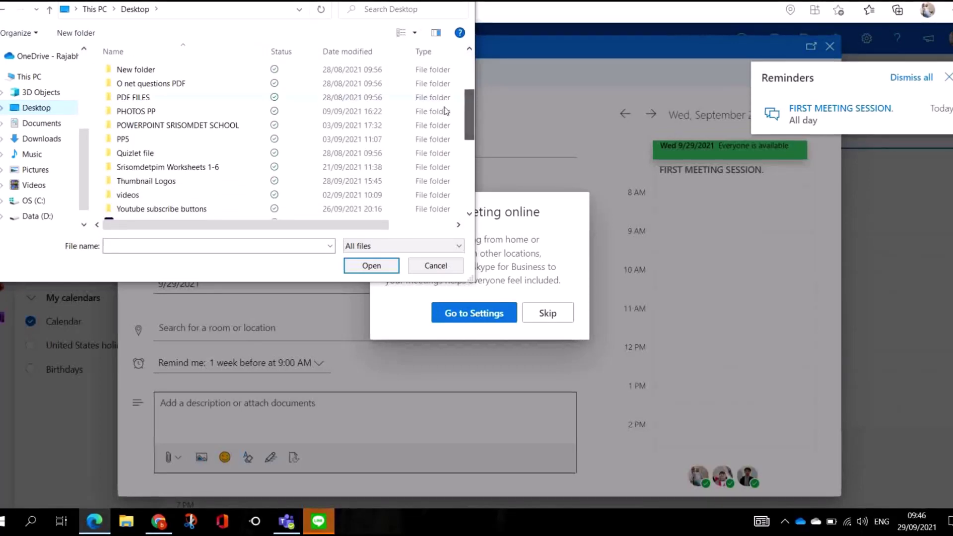
{"action": "left_click", "coordinate": [173, 129]}
{"action": "left_click", "coordinate": [370, 266]}
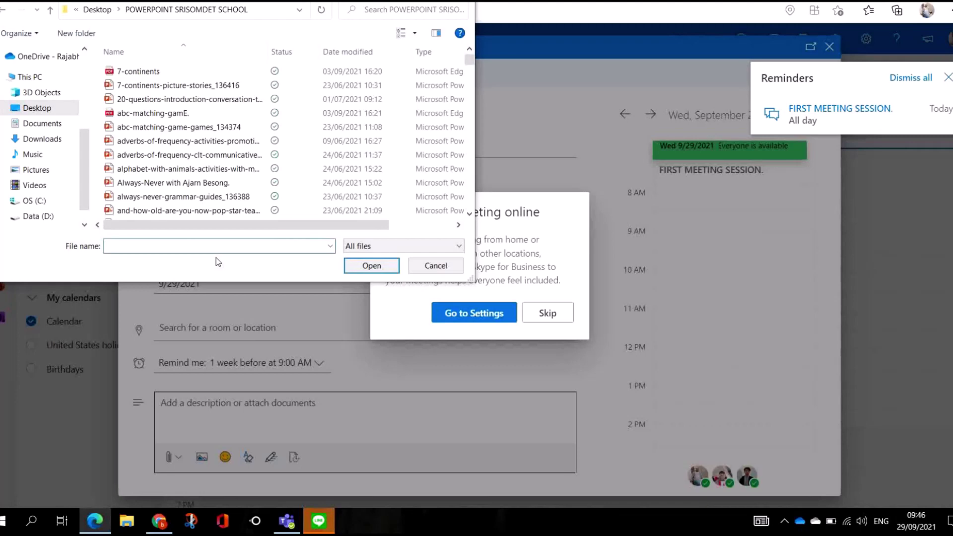
{"action": "left_click", "coordinate": [166, 73]}
{"action": "left_click", "coordinate": [375, 268]}
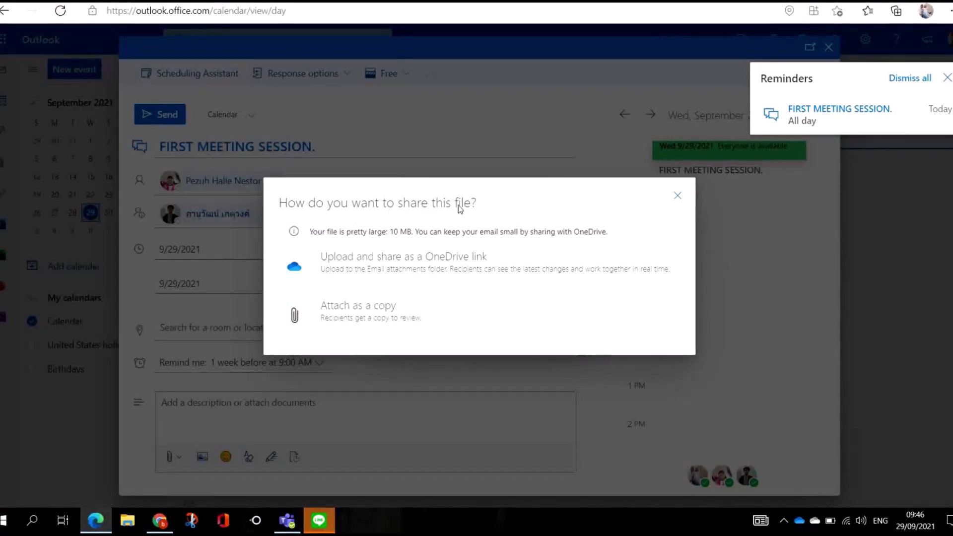
Step: Attach 7-continents.pdf as a copy and skip the make-every-meeting-online suggestion
{"action": "left_click", "coordinate": [300, 318]}
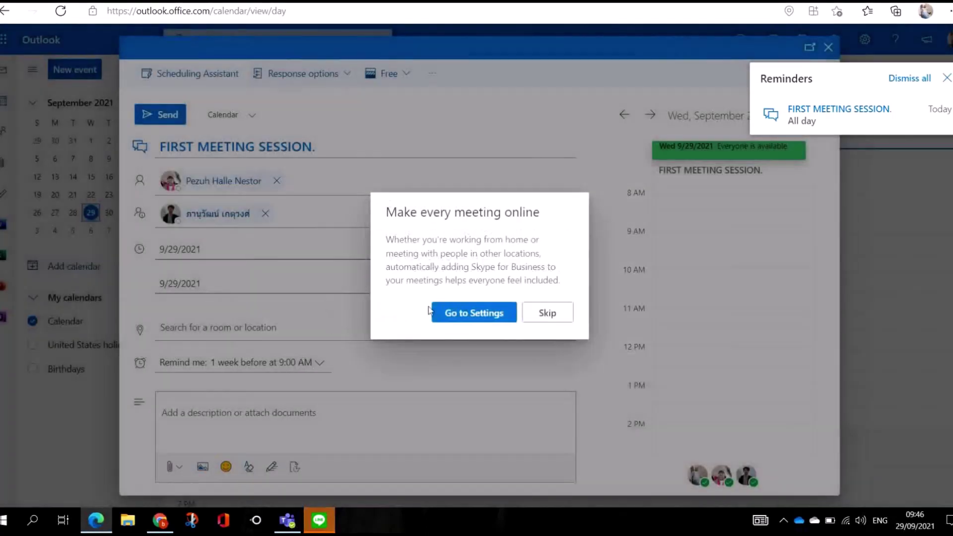
{"action": "left_click", "coordinate": [550, 316]}
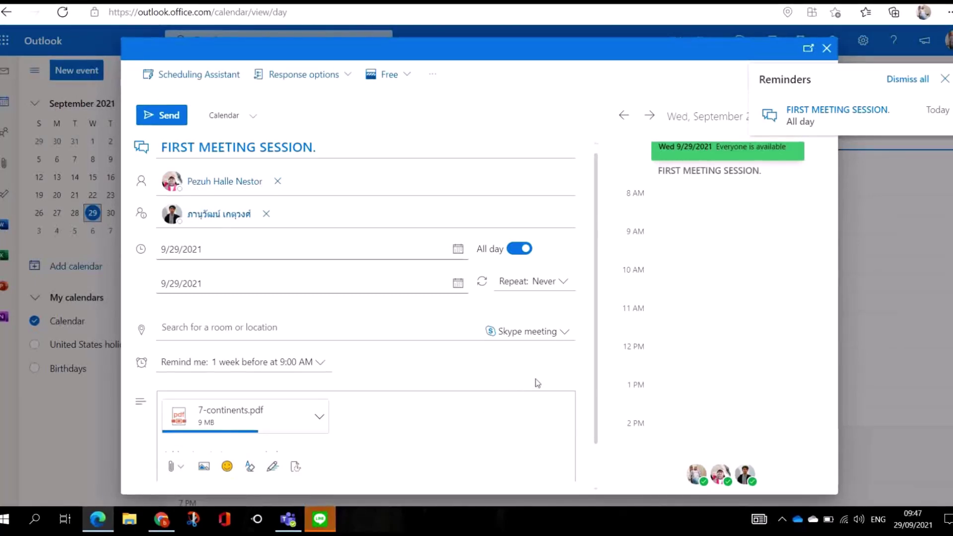
{"action": "scroll", "coordinate": [557, 401], "scroll_direction": "down", "scroll_amount": 1}
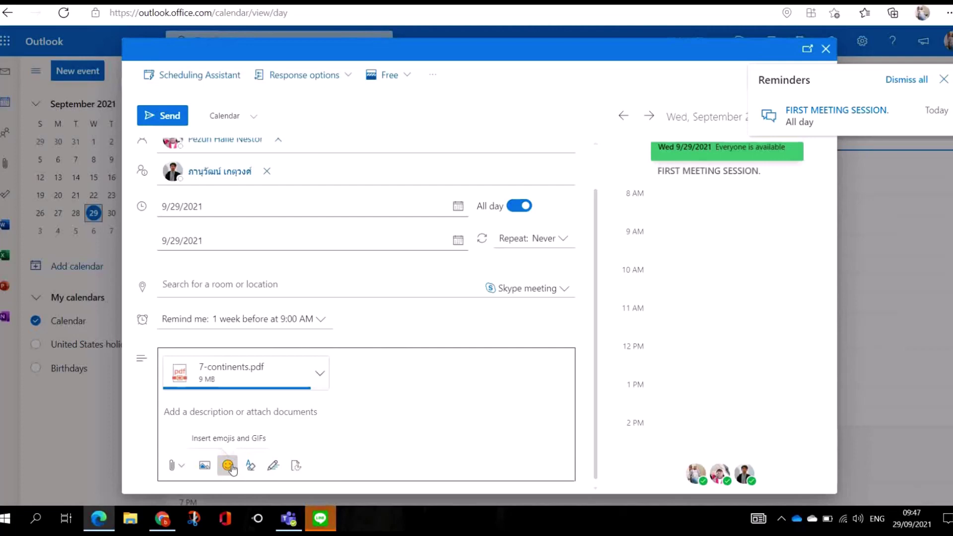
Step: Insert a grinning emoji into the description and send the event to the invitees
{"action": "left_click", "coordinate": [230, 466]}
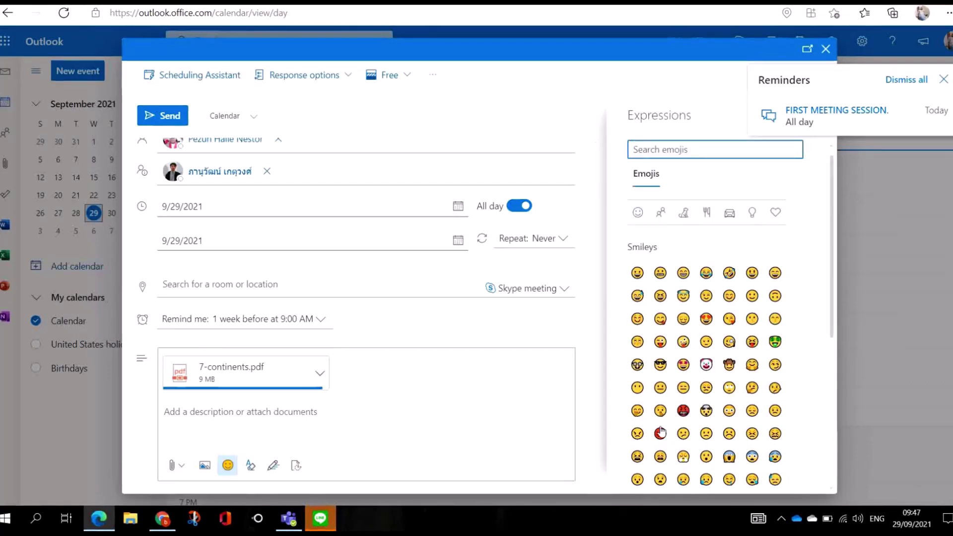
{"action": "left_click", "coordinate": [640, 277]}
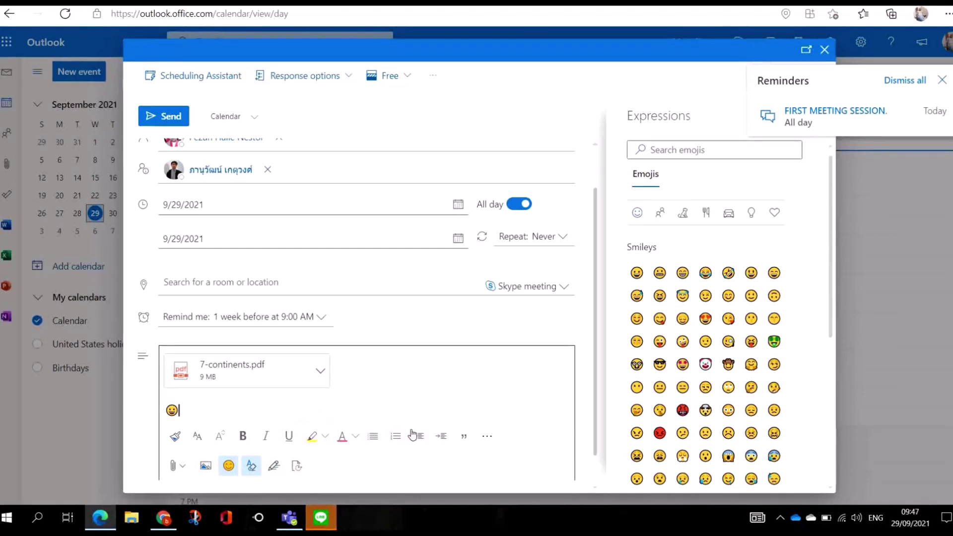
{"action": "scroll", "coordinate": [579, 379], "scroll_direction": "down", "scroll_amount": 1}
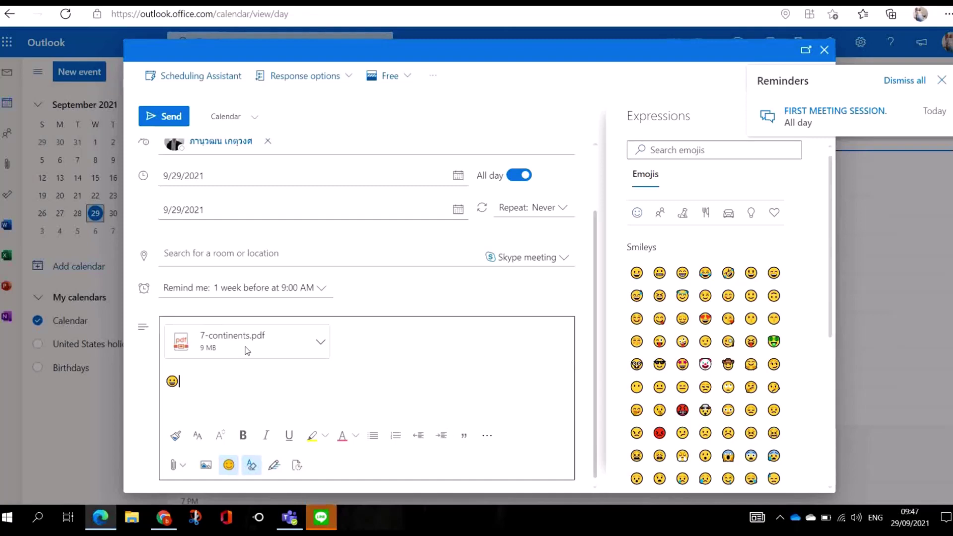
{"action": "left_click", "coordinate": [169, 120]}
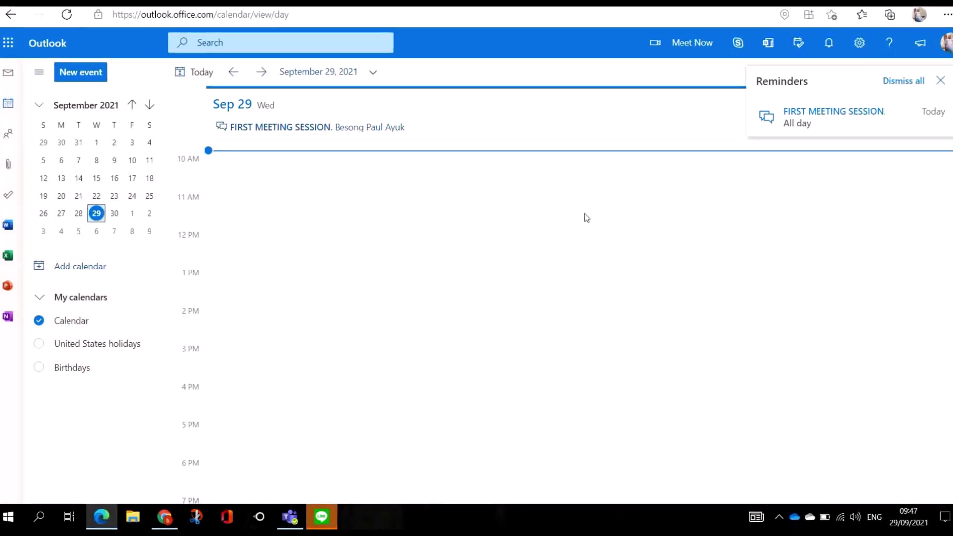
Step: Close the Reminders panel and show the hidden system tray icons
{"action": "left_click", "coordinate": [941, 81]}
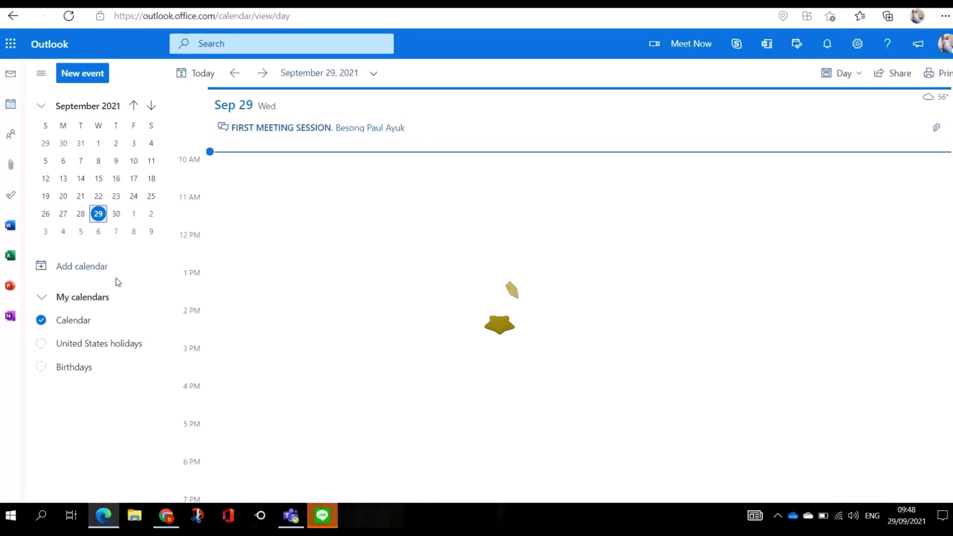
{"action": "left_click", "coordinate": [776, 517]}
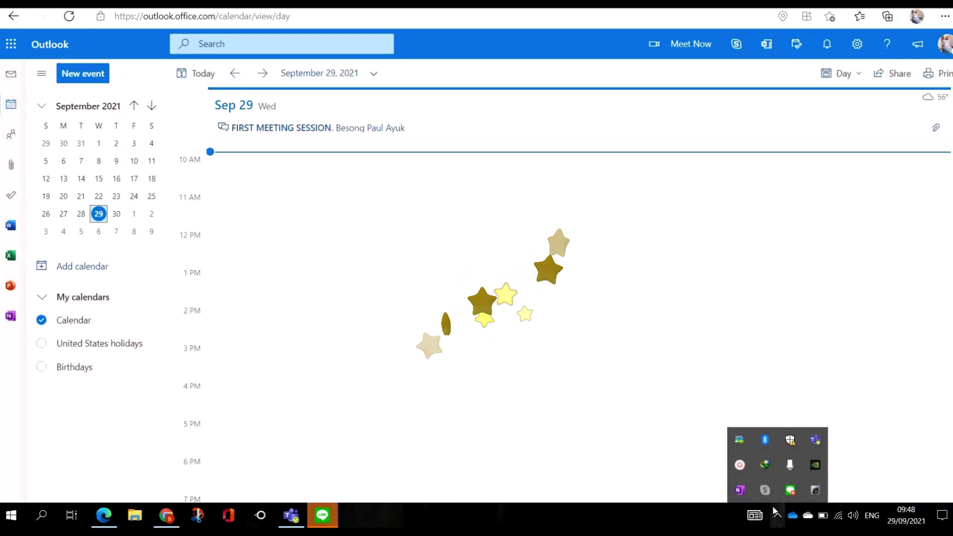